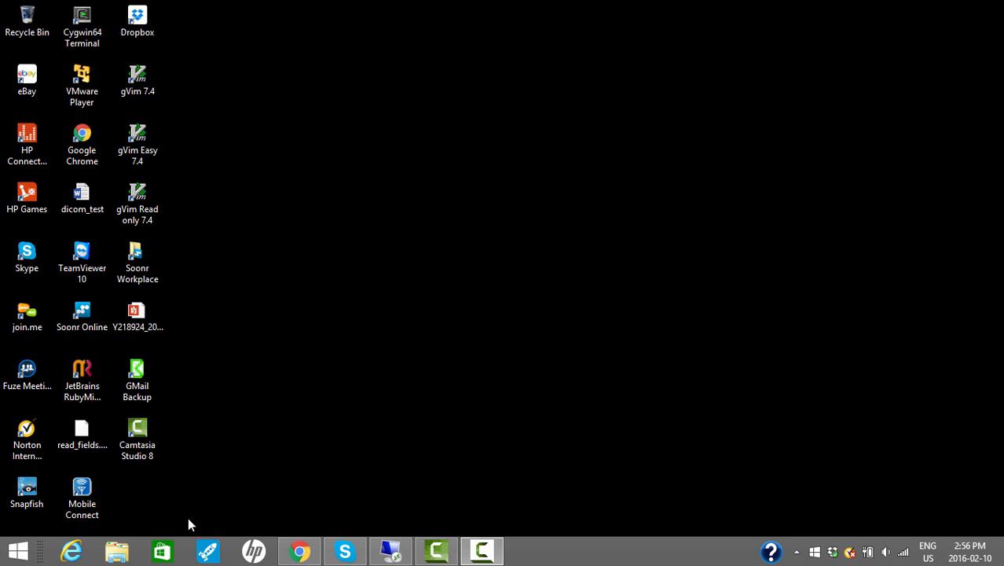
Open the tclkit folder inside winfbp on the Windows (C:) drive in File Explorer.
click(116, 550)
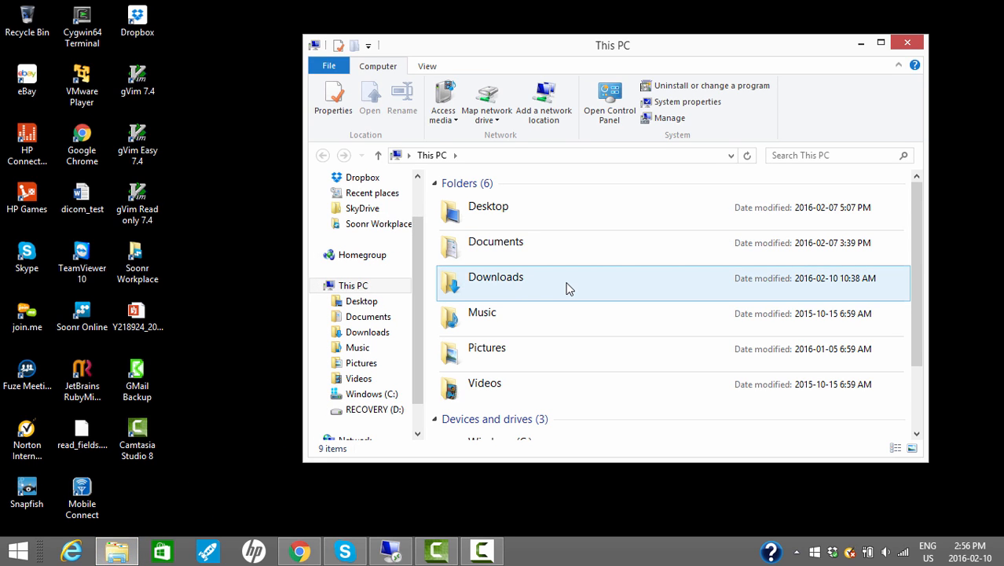
click(918, 393)
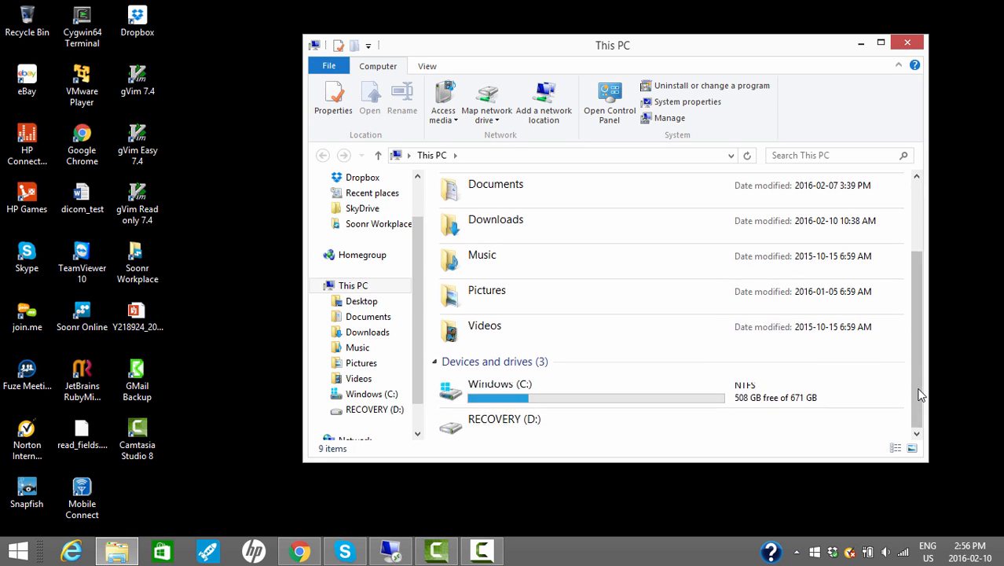
double_click(468, 358)
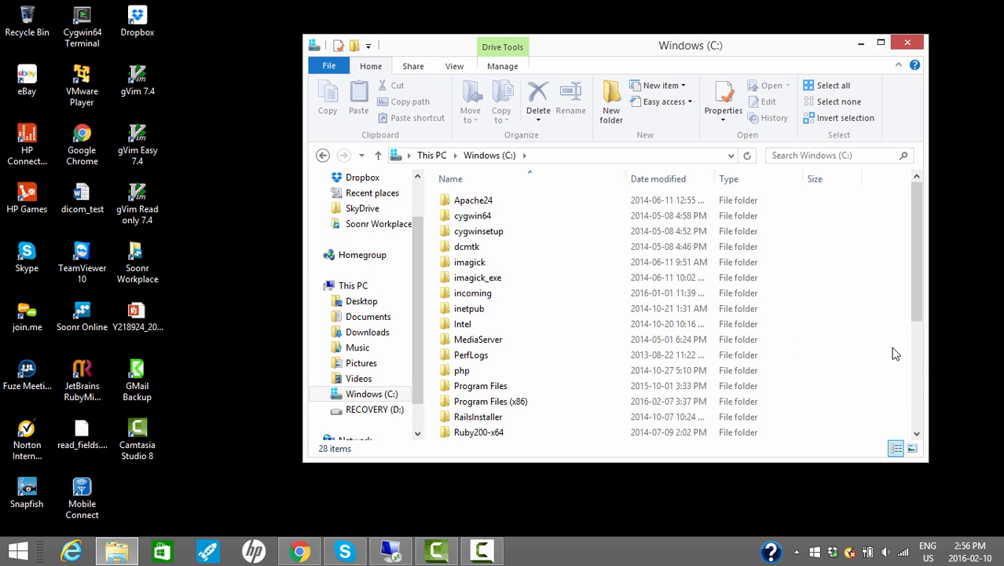
click(915, 387)
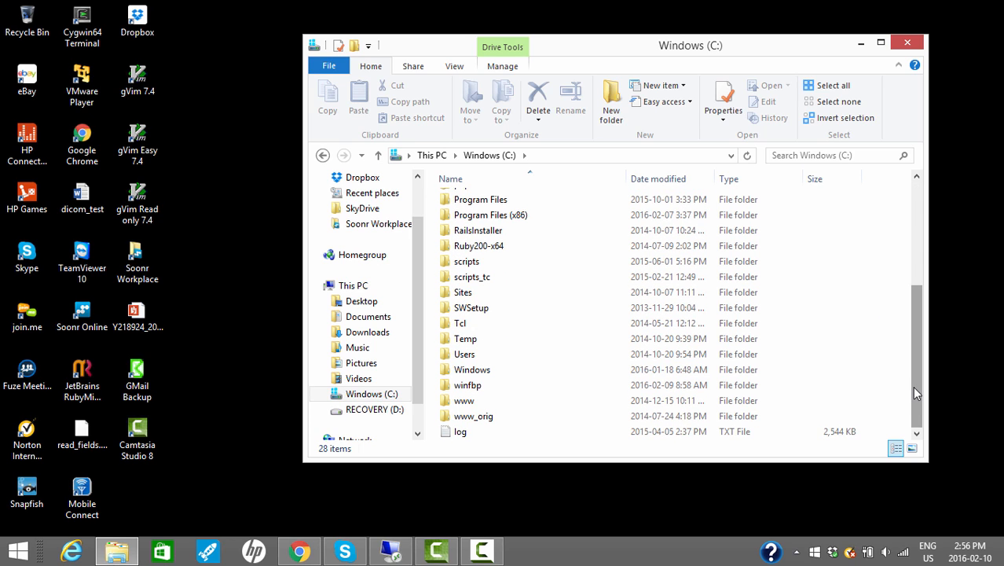
double_click(469, 388)
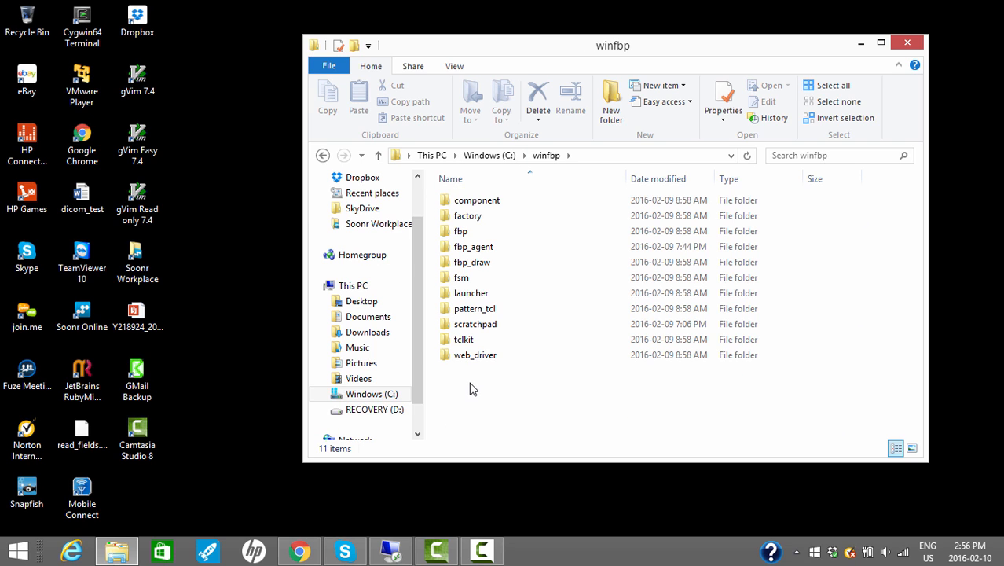
double_click(465, 340)
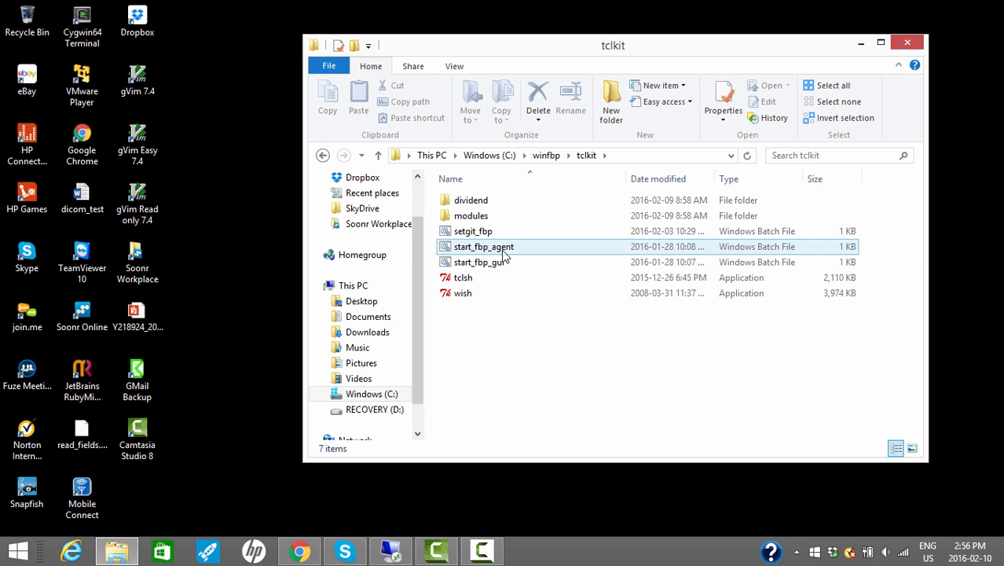
Run the start_fbp_agent batch file, move its console aside and bring the tclkit folder window back to the front.
double_click(476, 249)
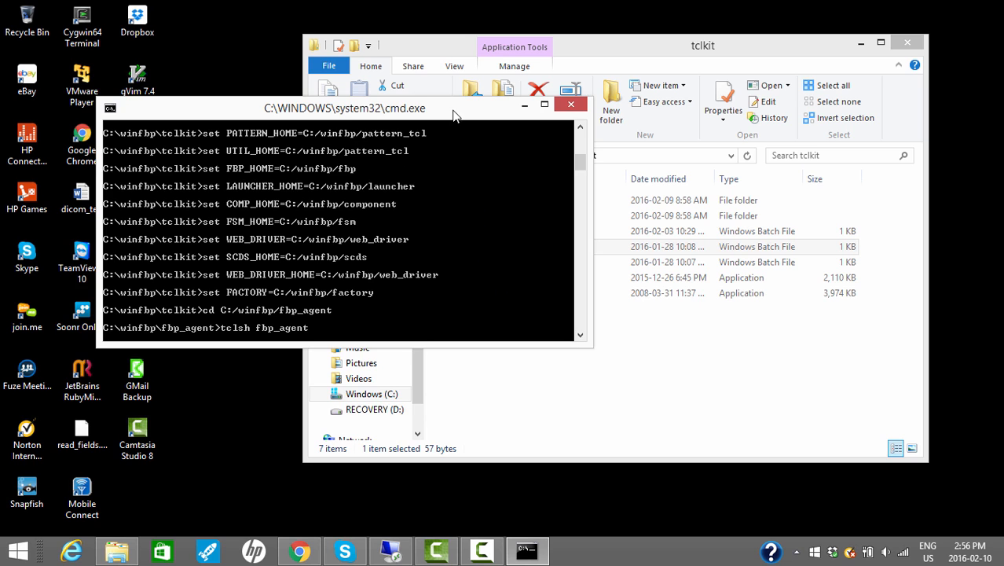
drag(454, 116, 397, 246)
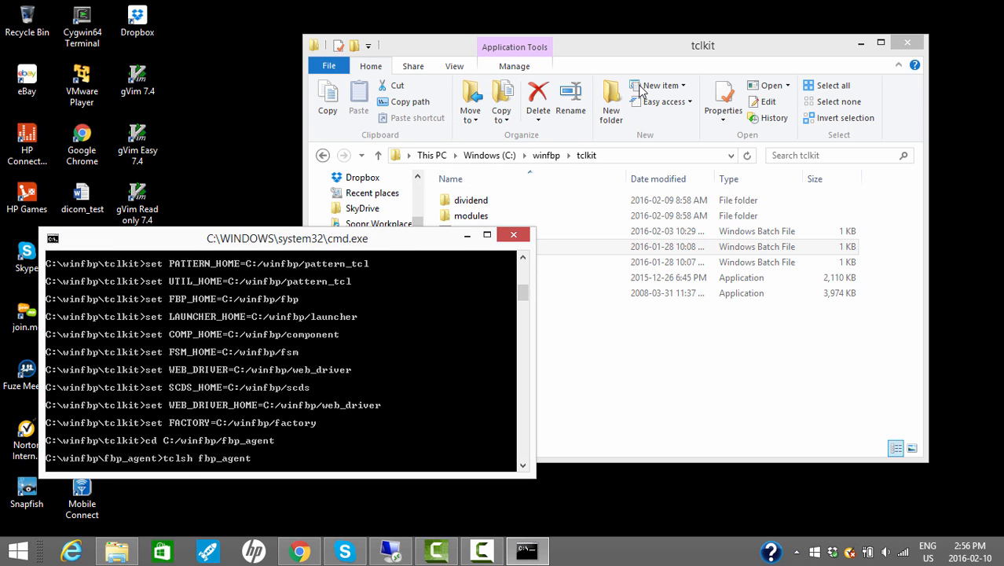
click(630, 48)
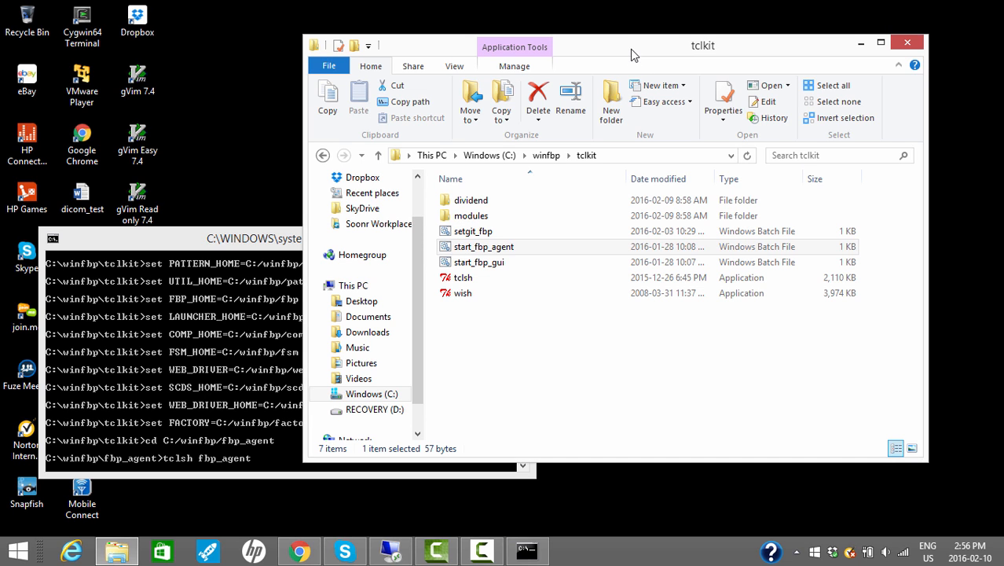
Run the start_fbp_gui batch file, bring the fbp_draw window in front of its console and minimize the tclkit folder window.
double_click(479, 262)
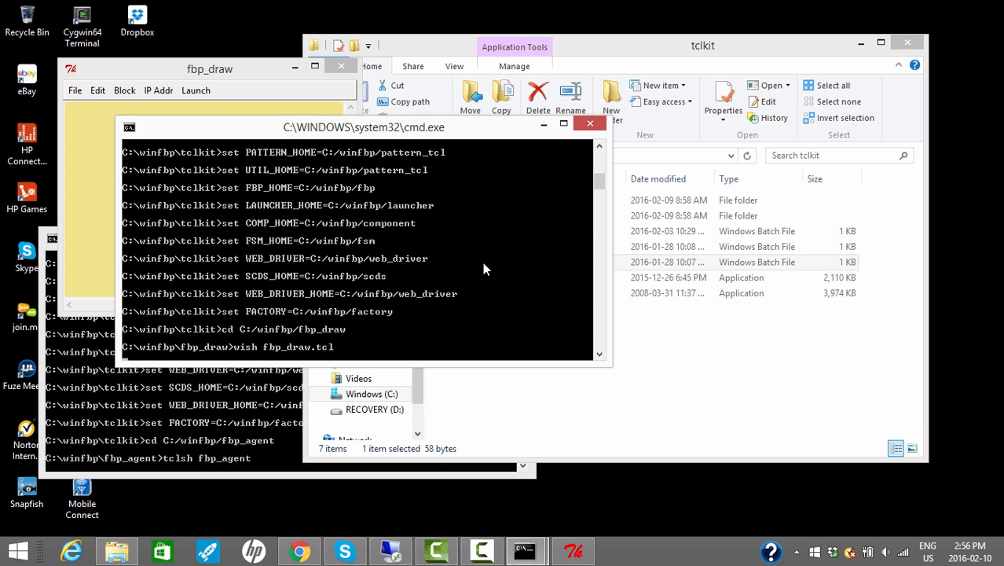
drag(218, 71, 324, 64)
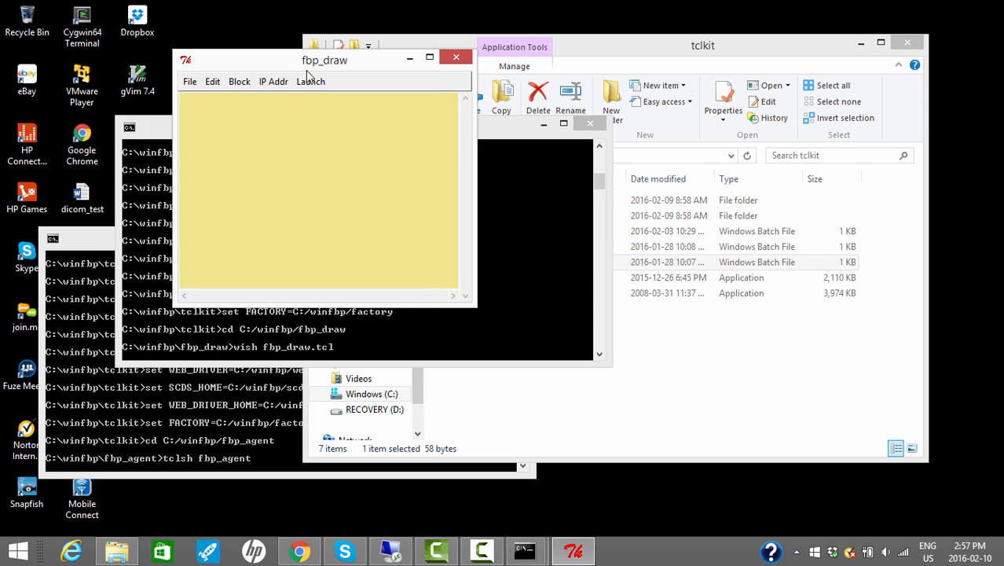
click(860, 44)
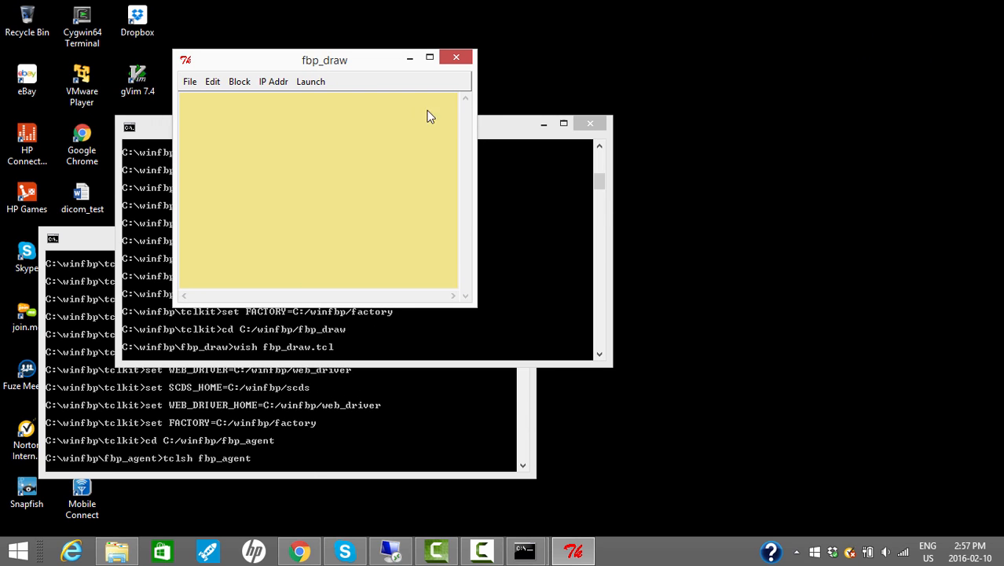
Open the selective_5sec_trace graph in fbp_draw, then enlarge and reposition the window to show the whole diagram beside the consoles.
click(192, 84)
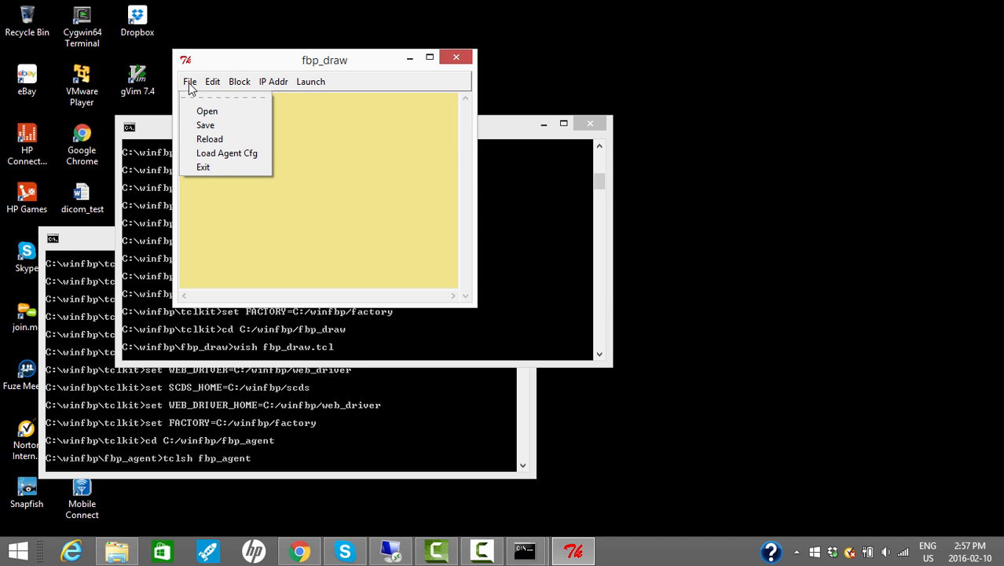
click(222, 114)
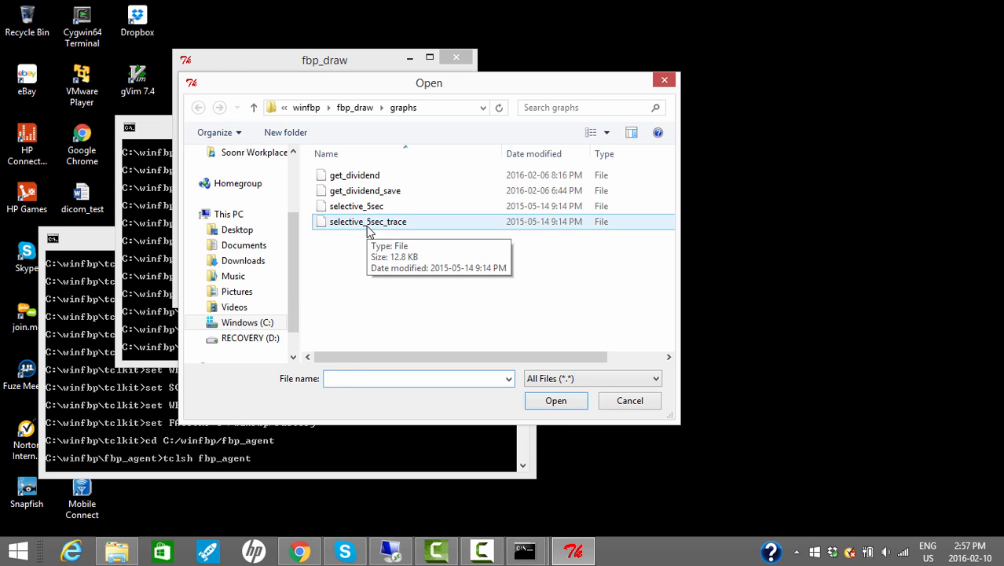
click(368, 222)
click(556, 402)
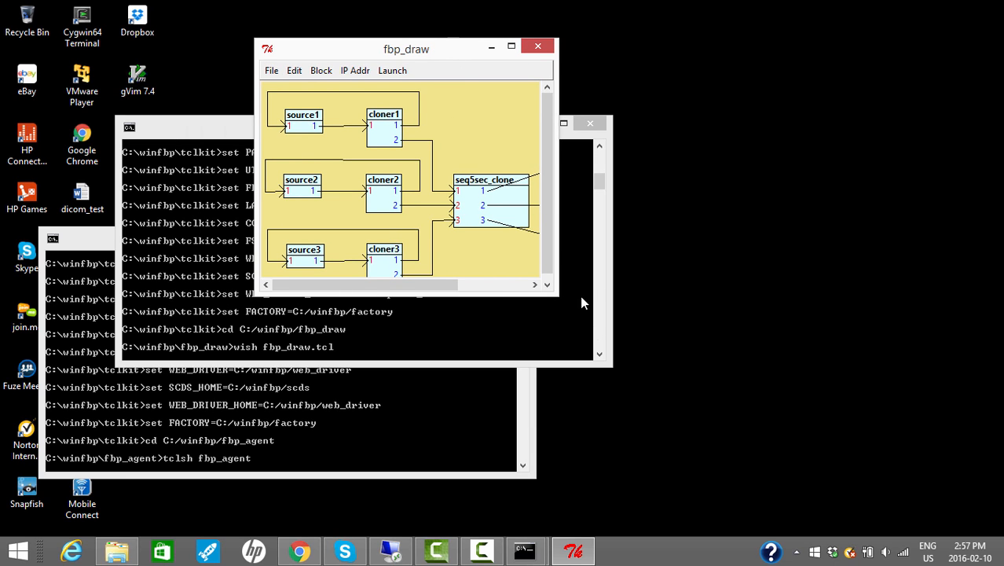
drag(557, 292, 697, 331)
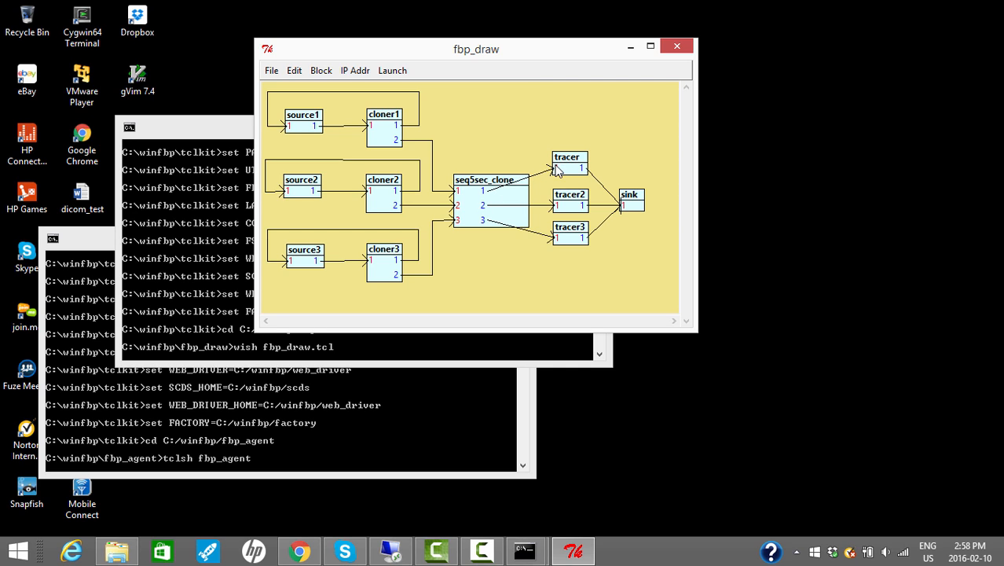
drag(533, 54, 726, 45)
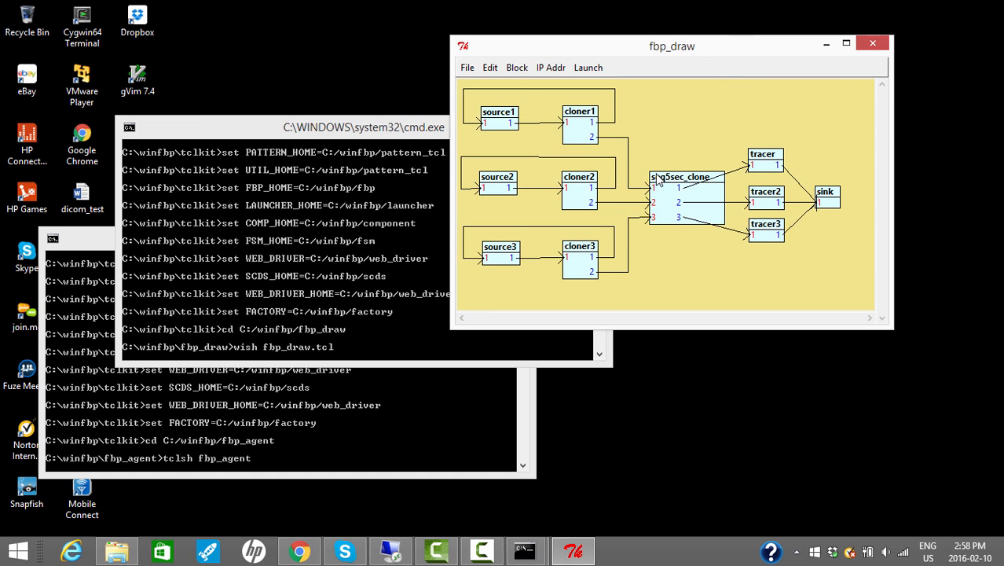
Sweep for IP addresses with prefix 127.0.0 and both minimum and maximum suffix 117, keeping the agent console in view.
click(549, 68)
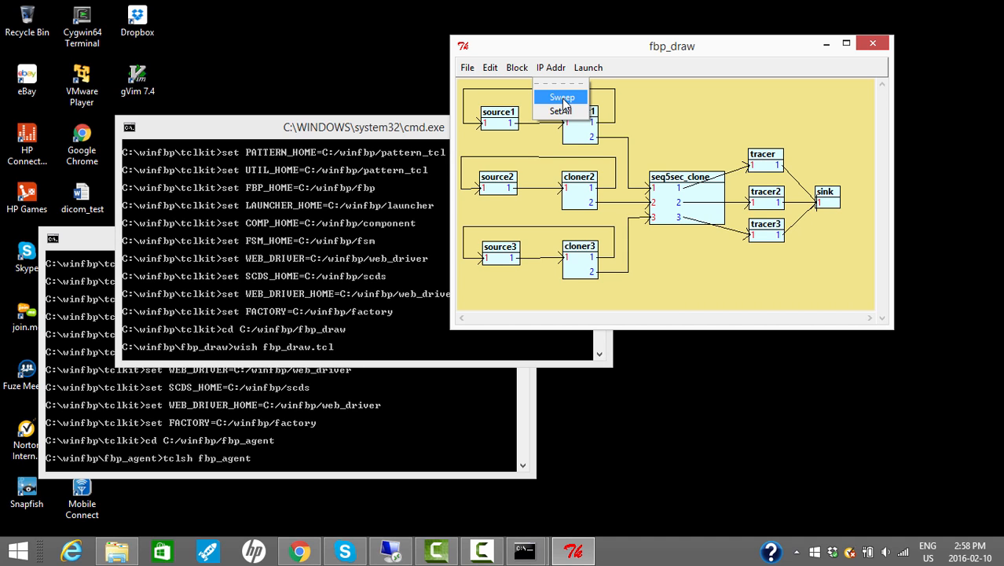
click(92, 248)
click(549, 68)
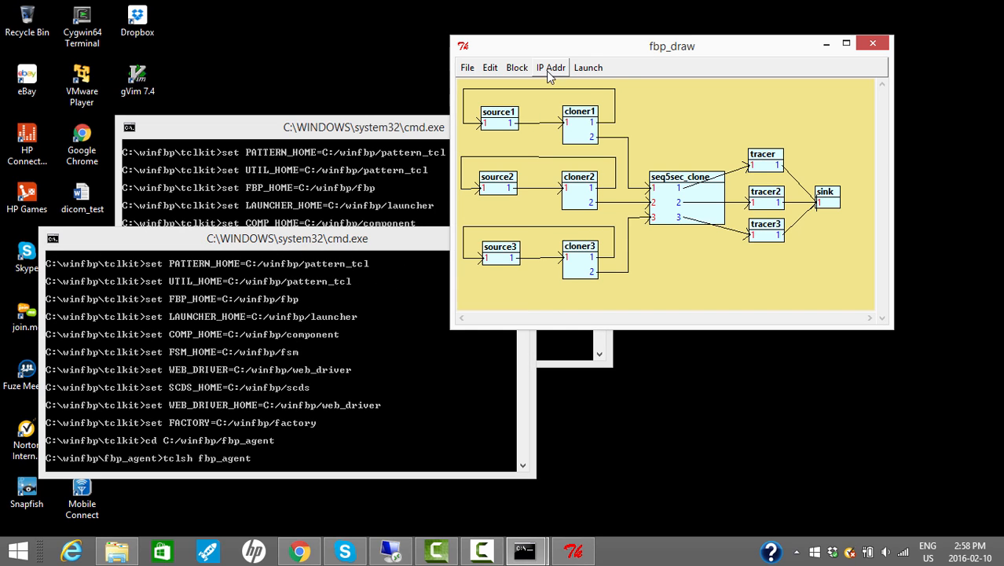
click(555, 96)
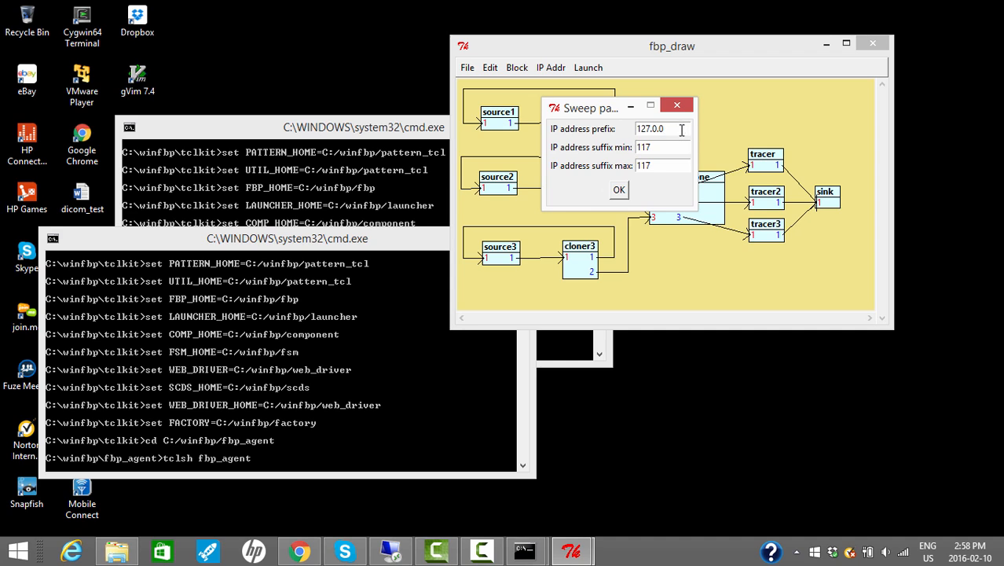
click(620, 192)
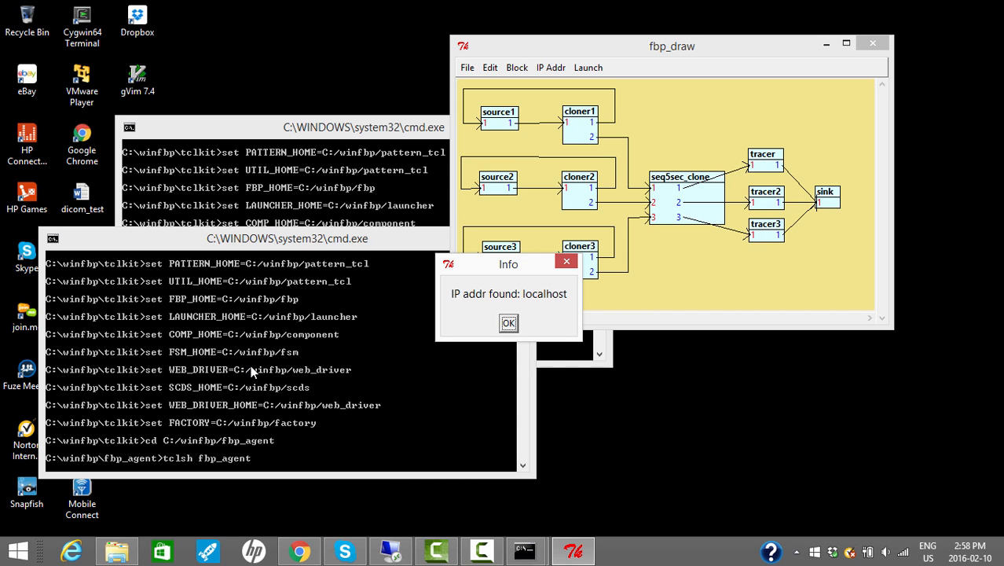
click(507, 323)
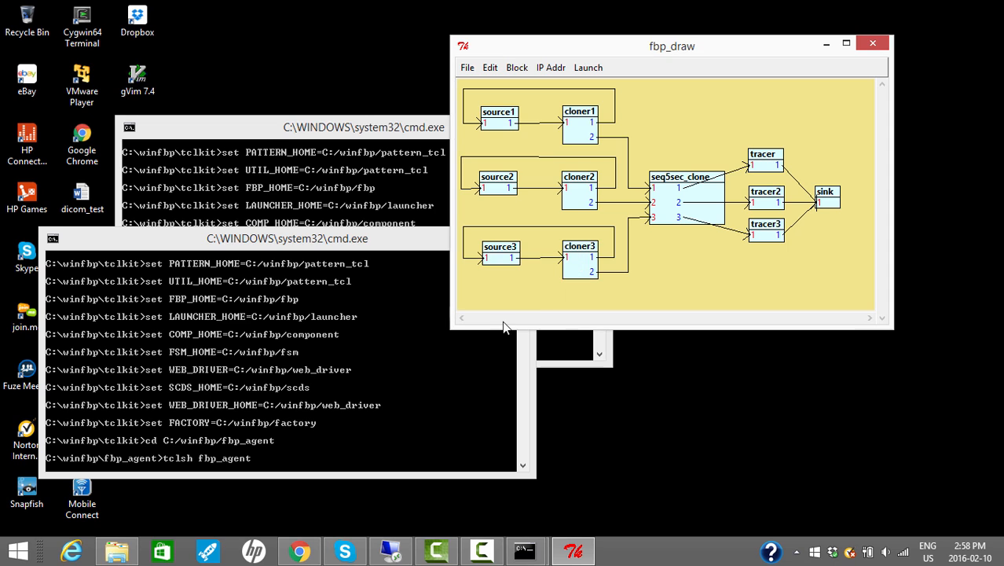
Run the graph and stack the three txmgr output windows vertically, clear of the diagram.
click(595, 67)
click(599, 98)
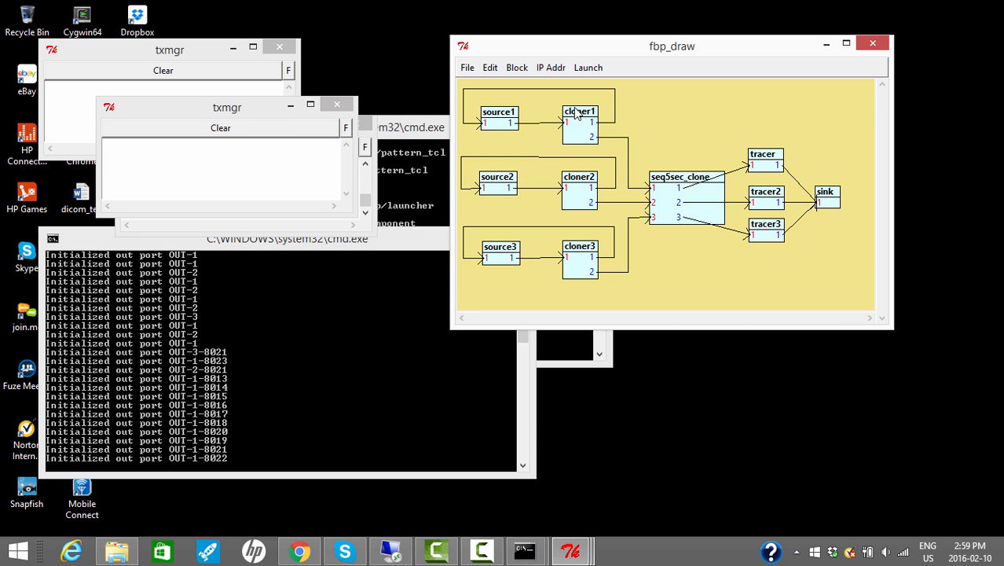
drag(246, 109, 186, 298)
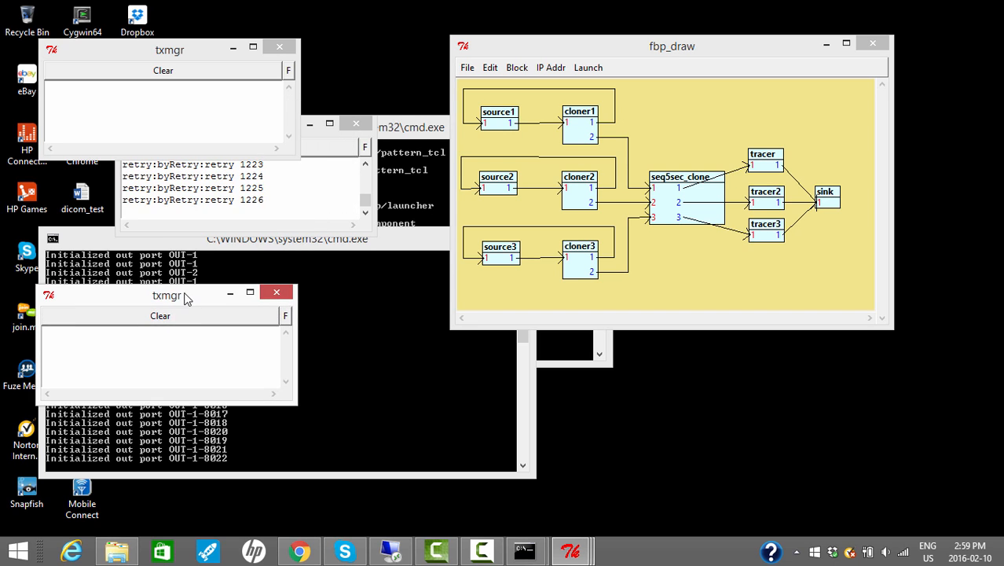
click(326, 144)
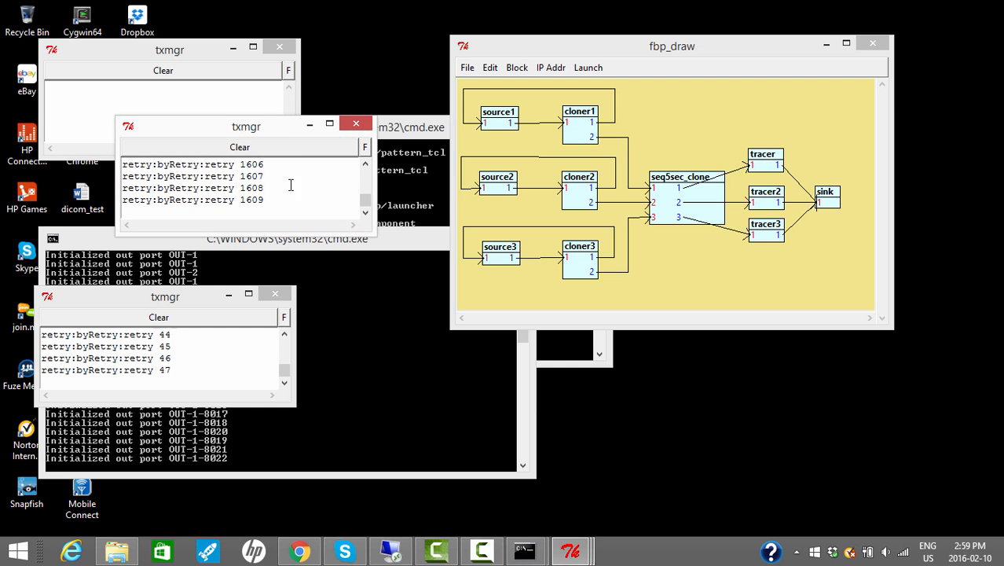
drag(290, 130, 210, 172)
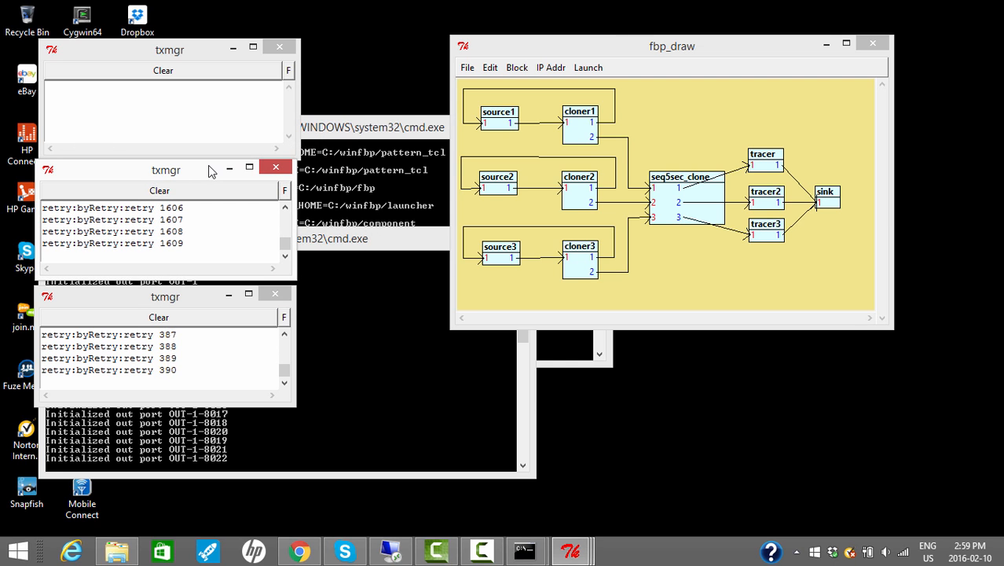
Move the fbp_draw window closer to the txmgr windows and start queue monitoring for the running graph.
drag(633, 47, 515, 95)
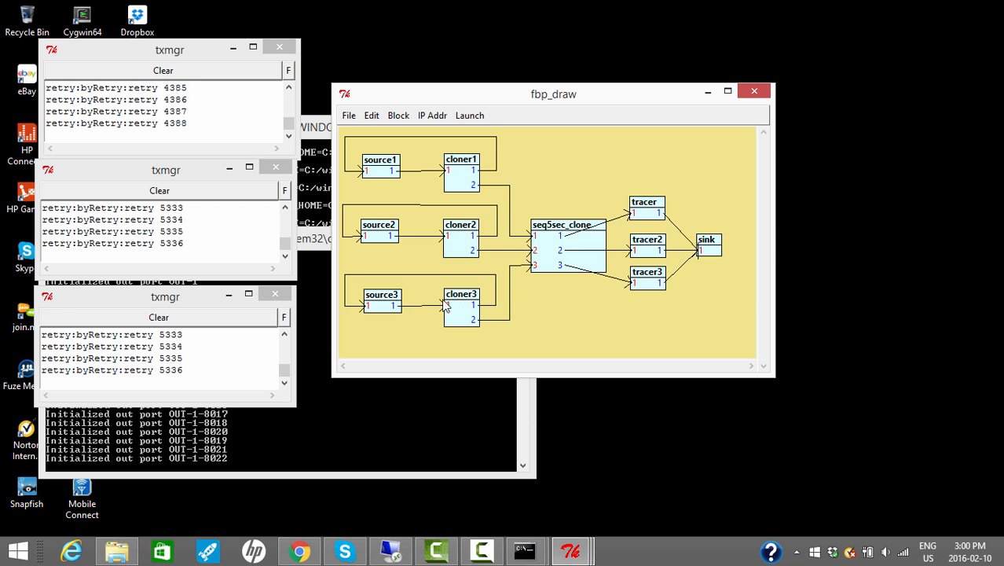
click(472, 118)
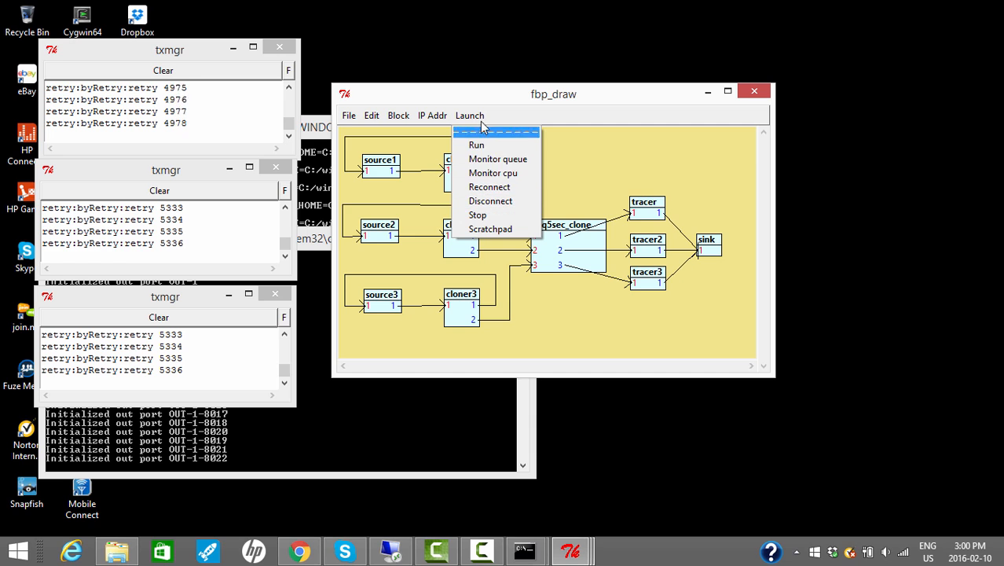
click(495, 159)
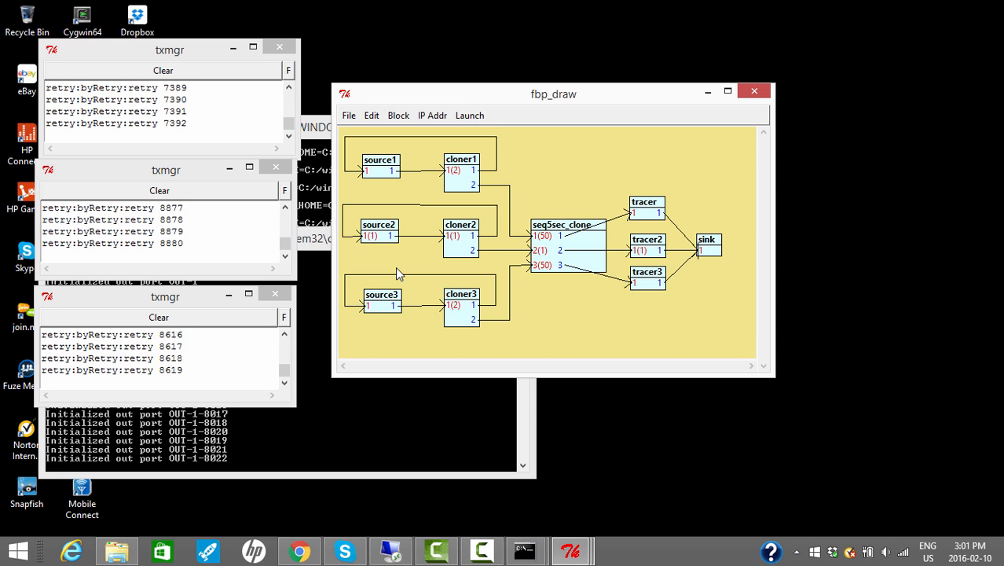
Stop the running graph and exit fbp_draw.
click(474, 115)
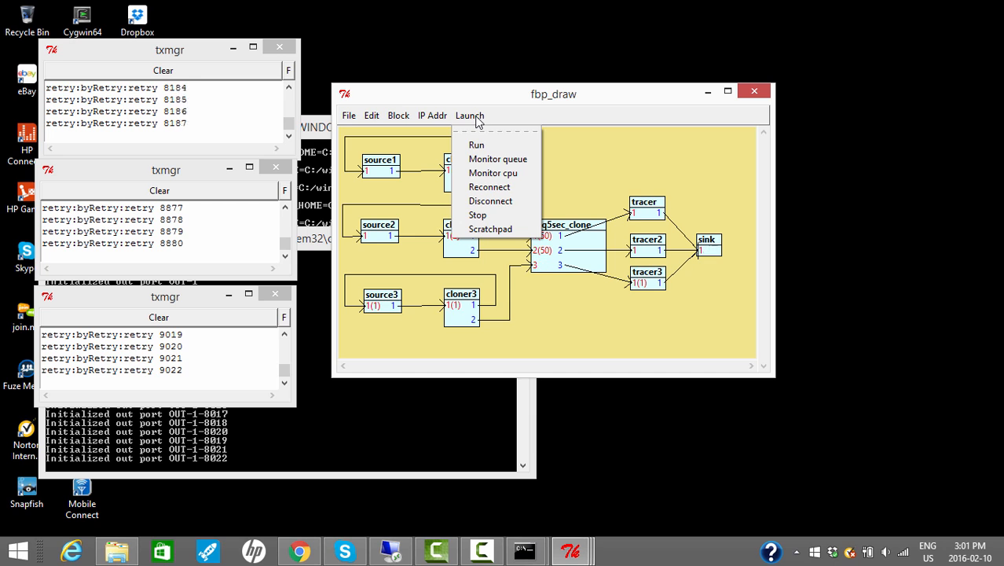
click(488, 216)
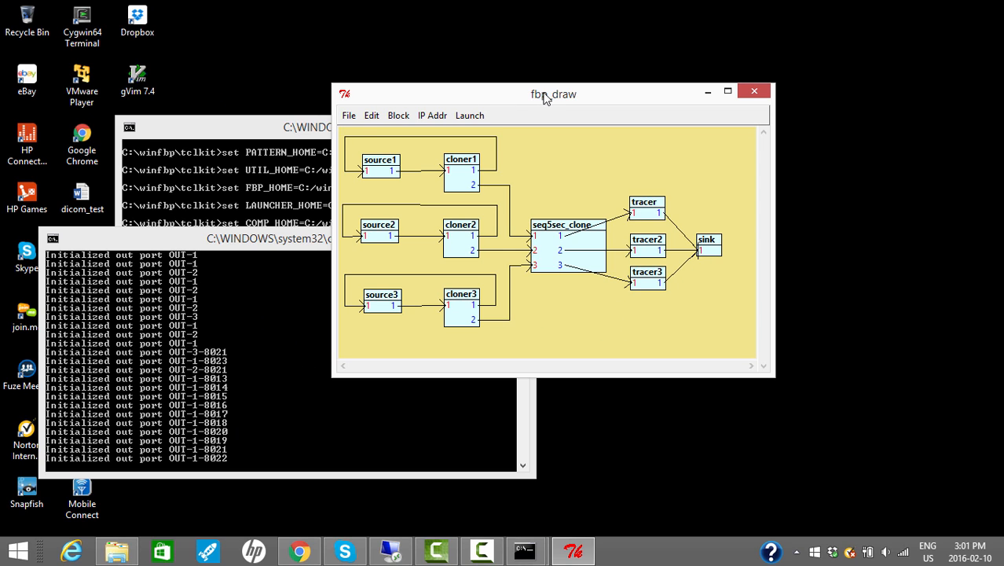
click(349, 118)
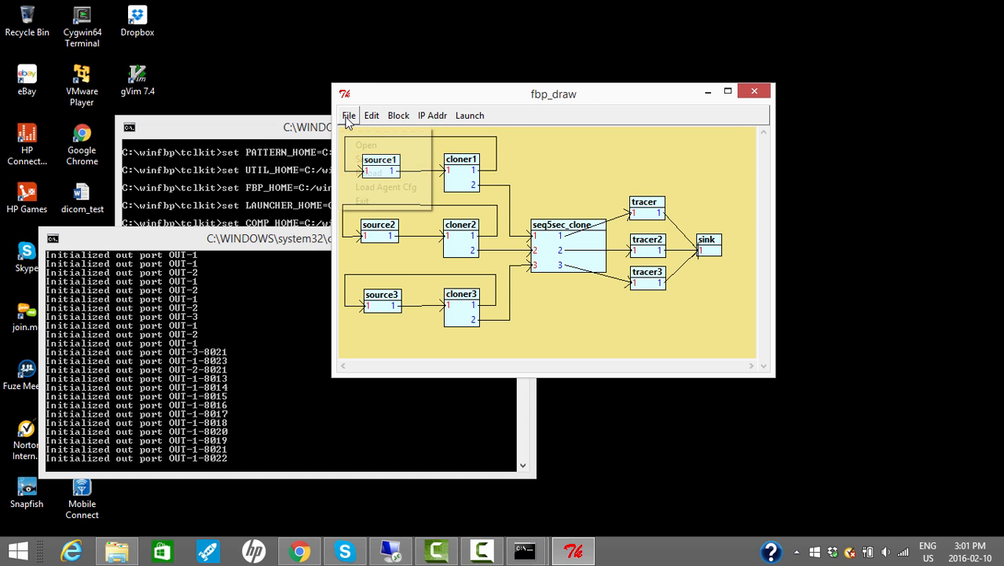
click(361, 201)
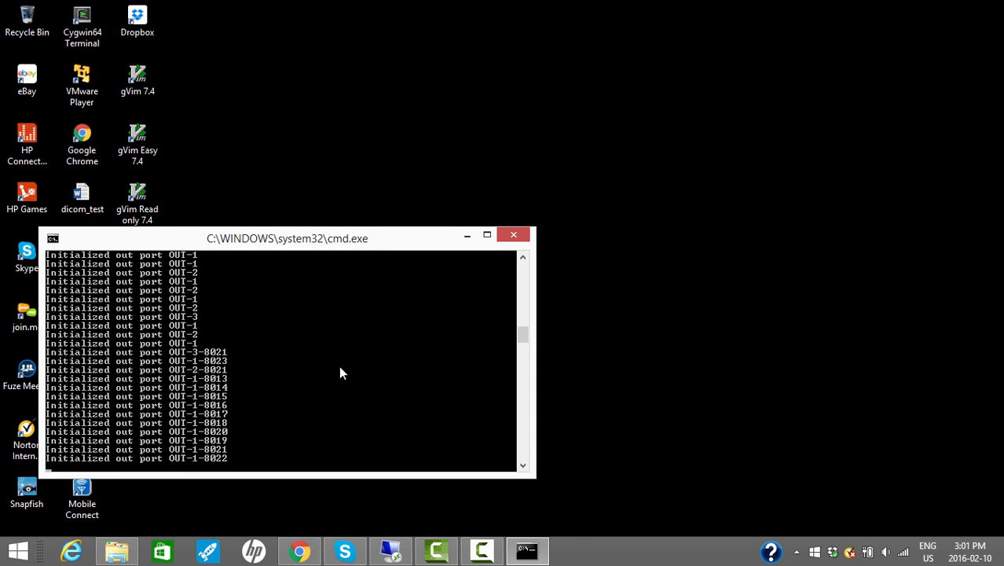
Interrupt the fbp_agent process in its console and confirm terminating the batch job with Y.
key(ctrl+c)
text(y)
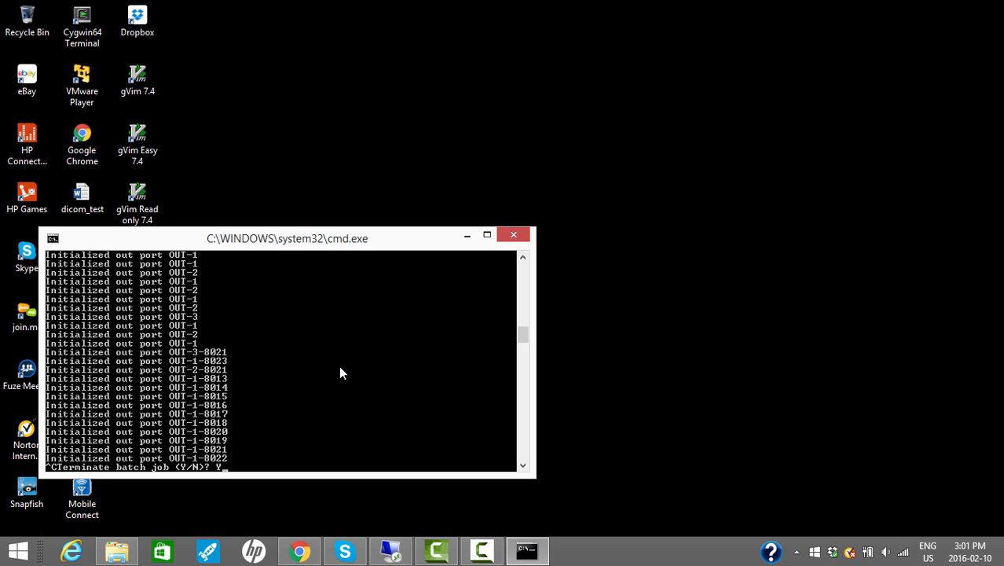
key(Return)
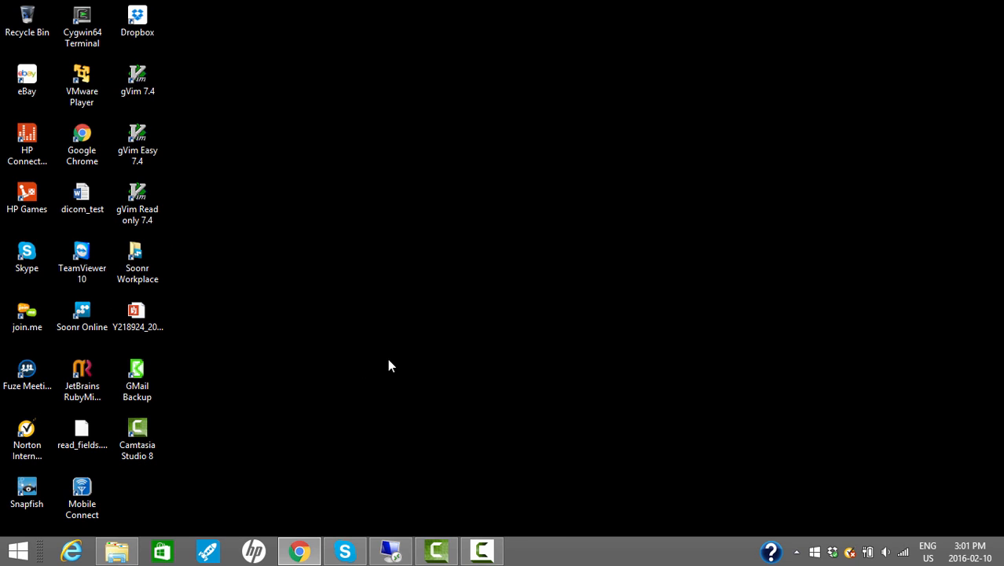